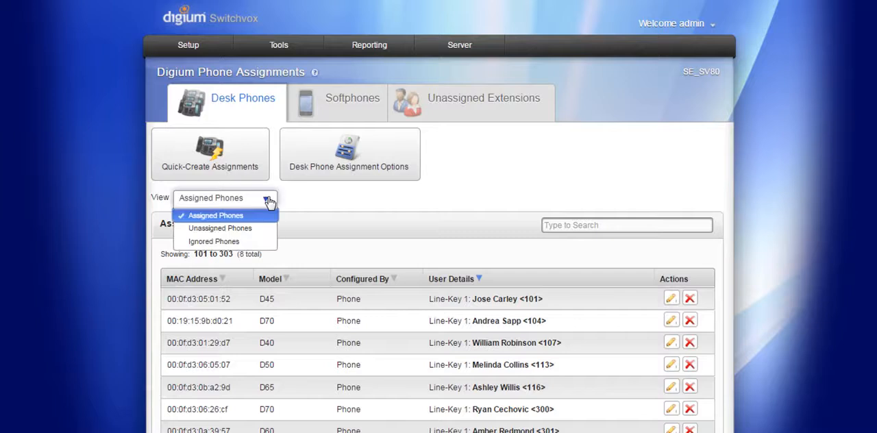
# Step: Review the unassigned and ignored desk phone lists, then return to the Assigned Phones view
pyautogui.press('Down')
pyautogui.press('Down')
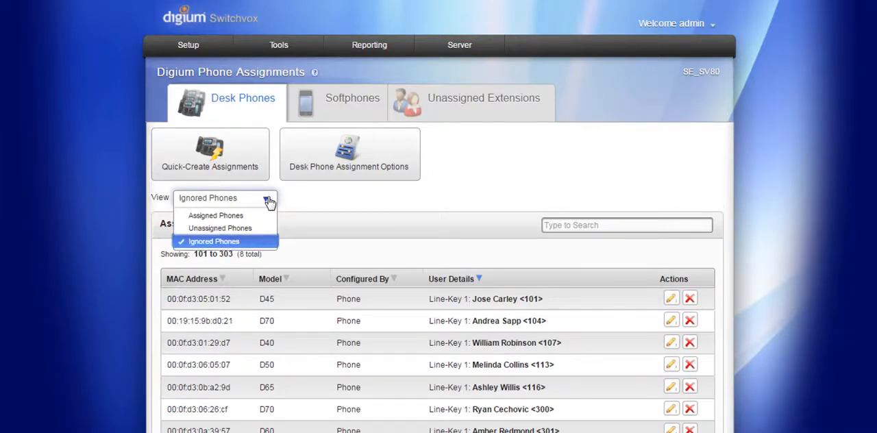
pyautogui.click(252, 217)
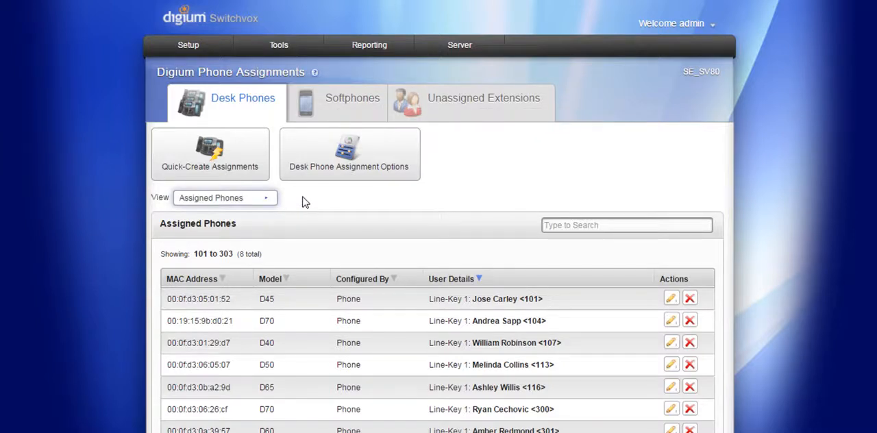
pyautogui.click(258, 202)
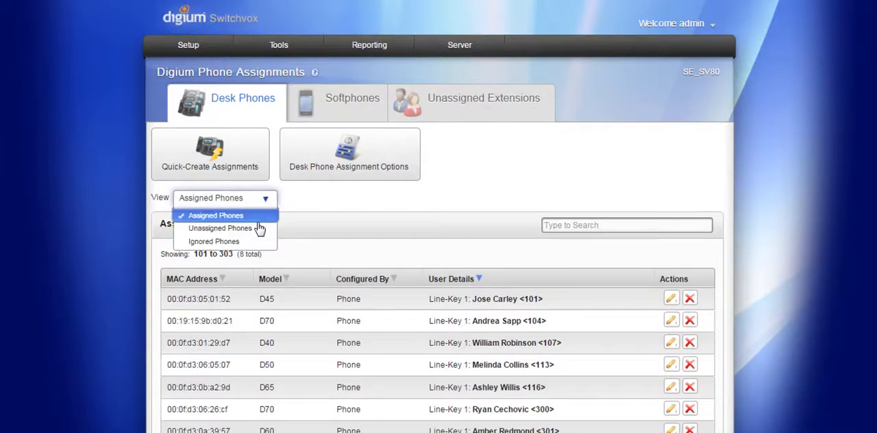
pyautogui.click(259, 234)
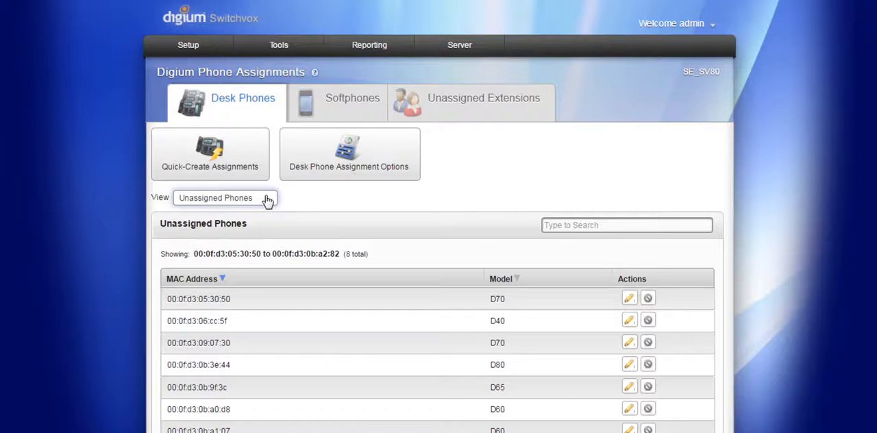
pyautogui.click(267, 200)
pyautogui.click(259, 243)
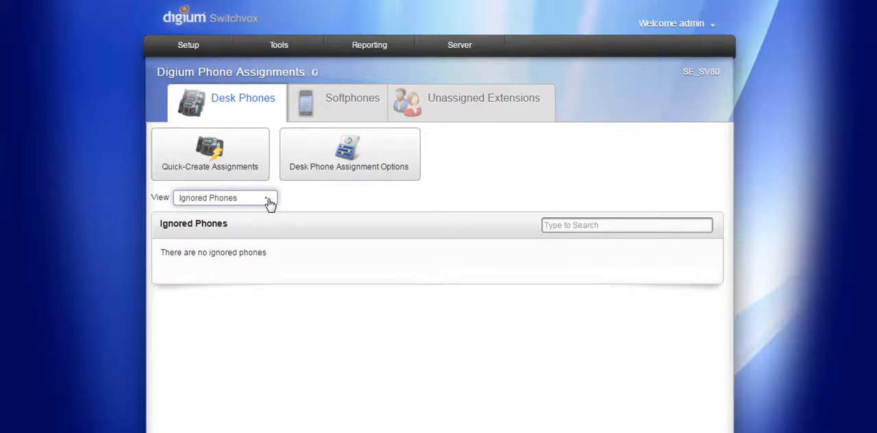
pyautogui.click(267, 199)
pyautogui.click(259, 216)
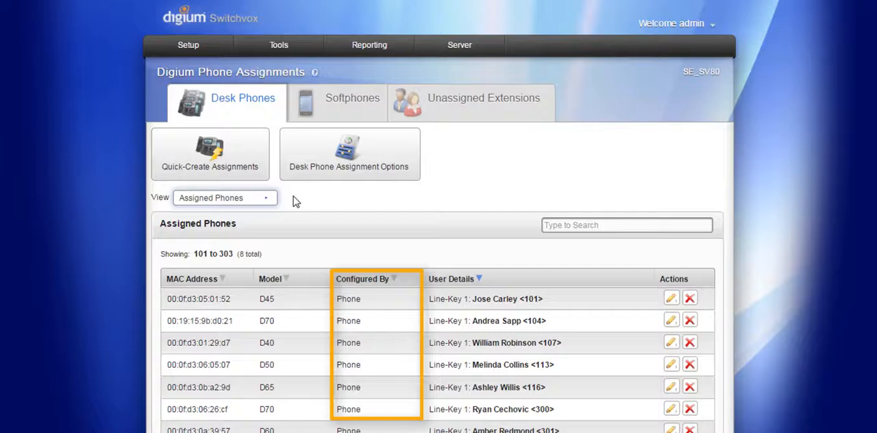
# Step: Start a quick-create desk phone assignment and select extension 100 for its first row
pyautogui.click(239, 149)
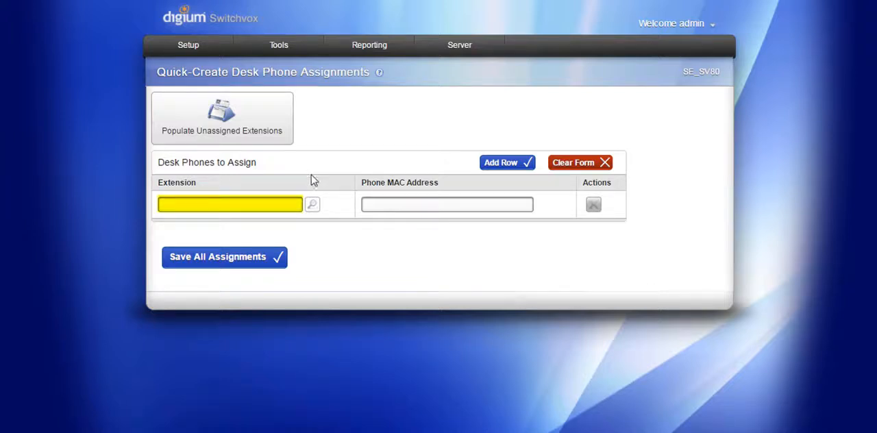
pyautogui.click(312, 206)
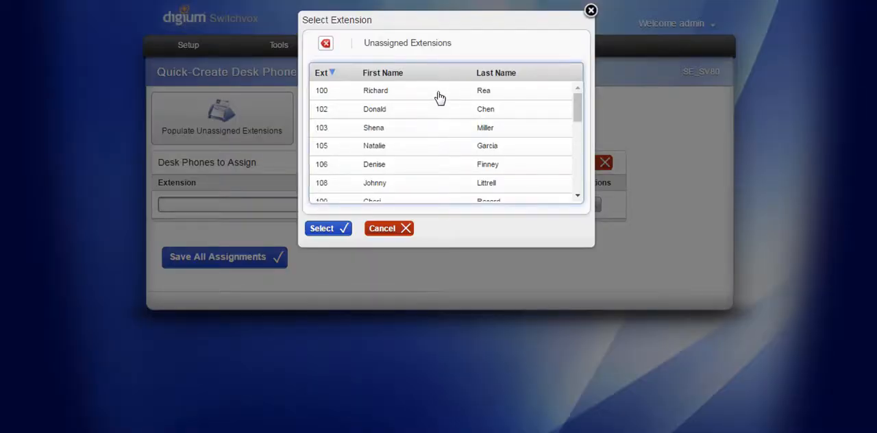
pyautogui.click(440, 96)
pyautogui.click(336, 229)
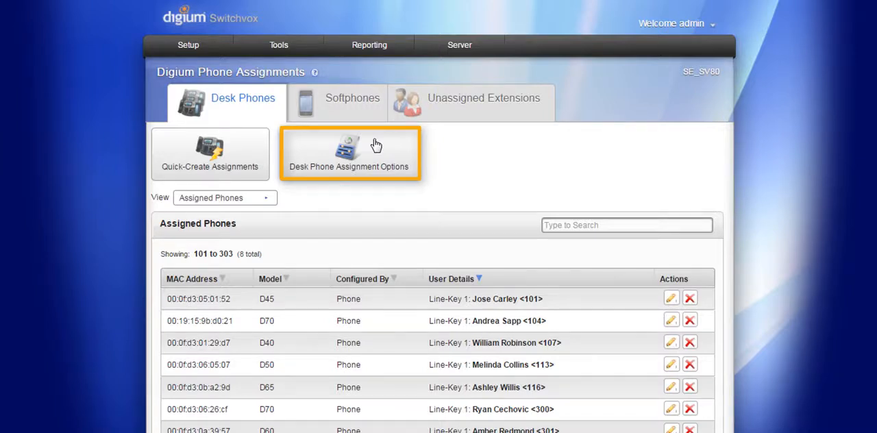
# Step: Open the desk phone assignment options, review the authentication choices and keep Assignment Code
pyautogui.click(375, 145)
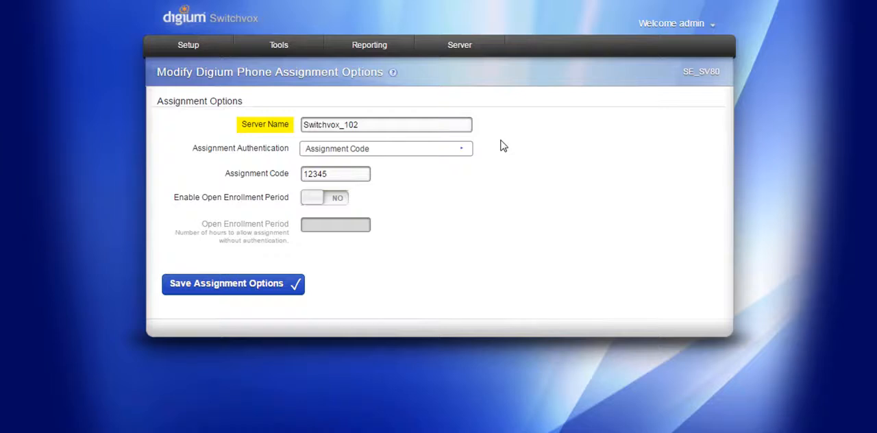
pyautogui.click(466, 150)
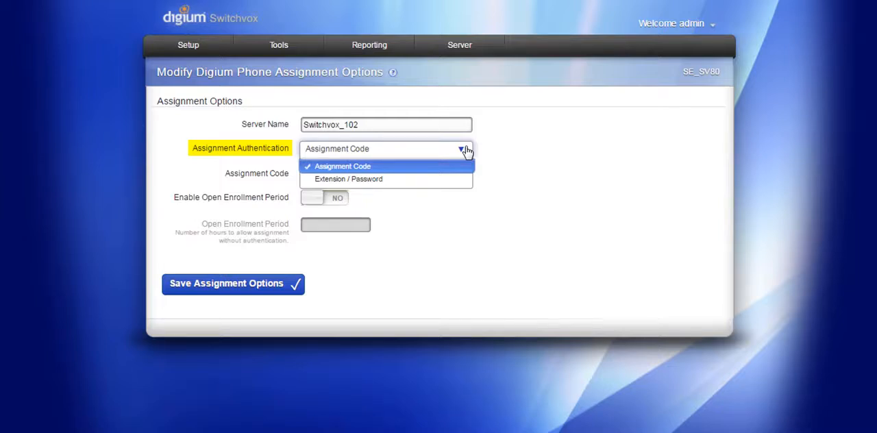
pyautogui.press('Down')
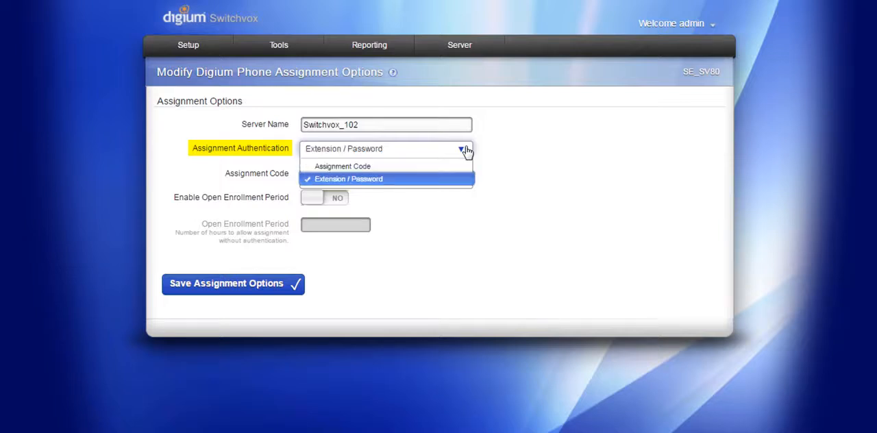
pyautogui.press('Up')
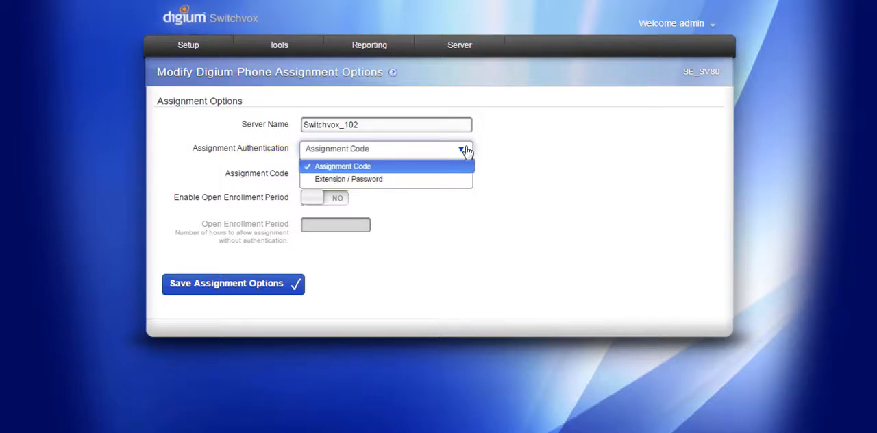
pyautogui.press('Return')
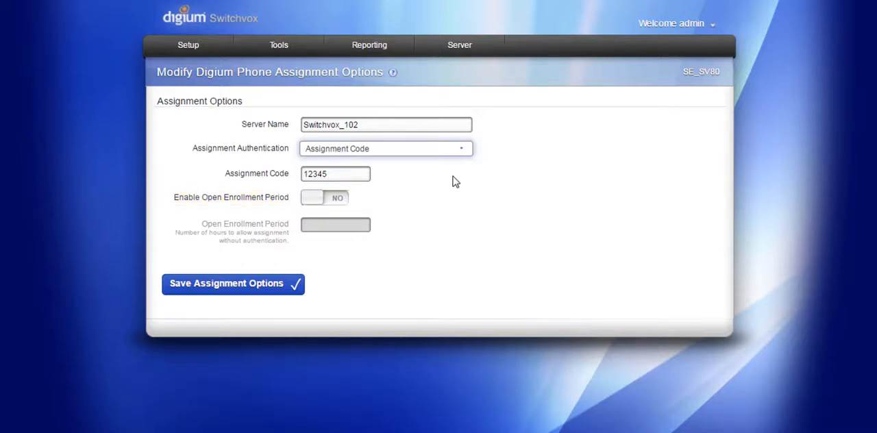
# Step: Enable the open enrollment period and set it to 1 hour
pyautogui.click(322, 205)
pyautogui.click(324, 228)
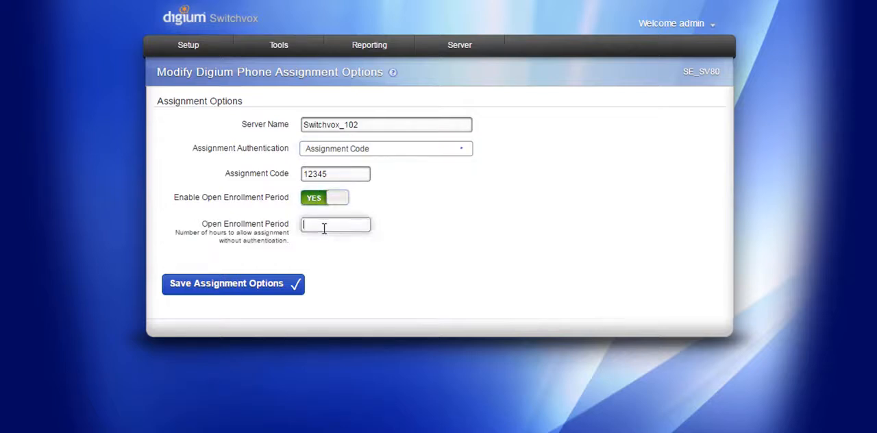
pyautogui.write('1')
pyautogui.click(391, 227)
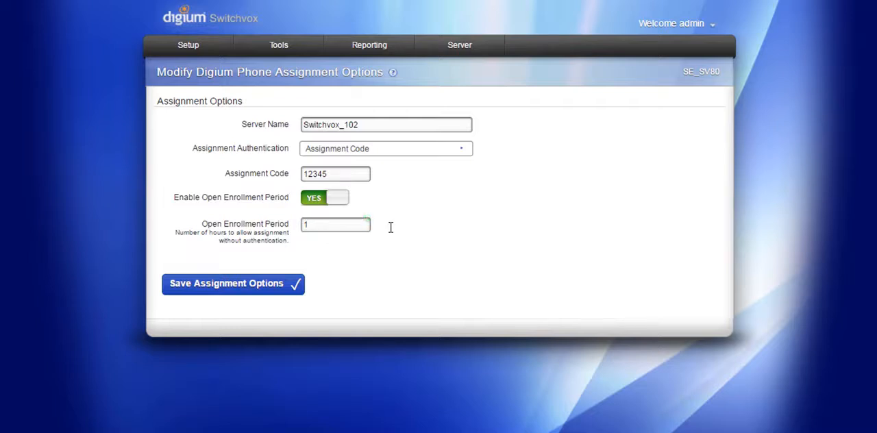
# Step: Turn off the open enrollment period and save the assignment options
pyautogui.click(342, 200)
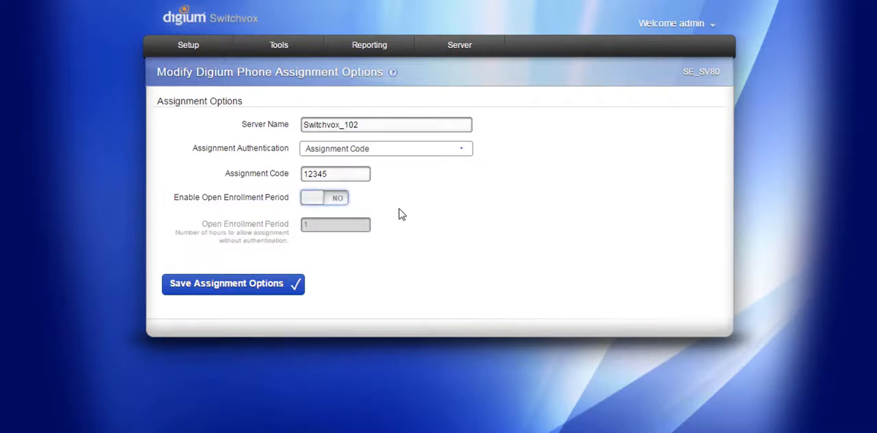
pyautogui.click(229, 287)
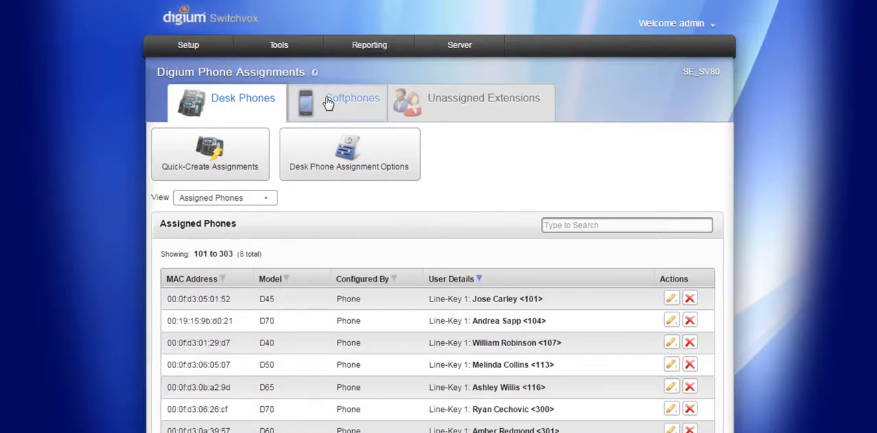
# Step: Create and save a softphone quick-create assignment for extension 102, and send its assignment email from the softphones list
pyautogui.click(329, 103)
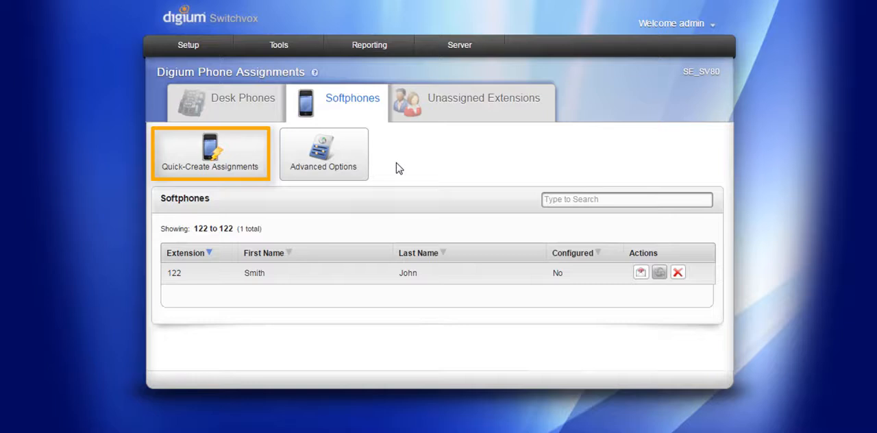
pyautogui.click(232, 155)
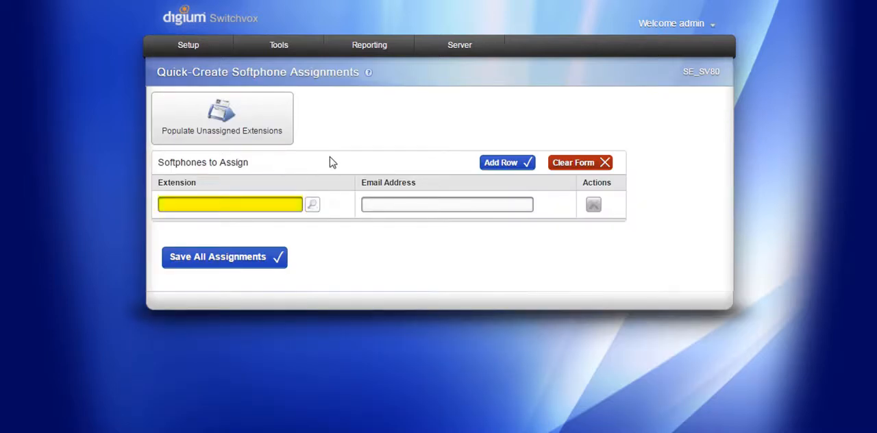
pyautogui.click(312, 207)
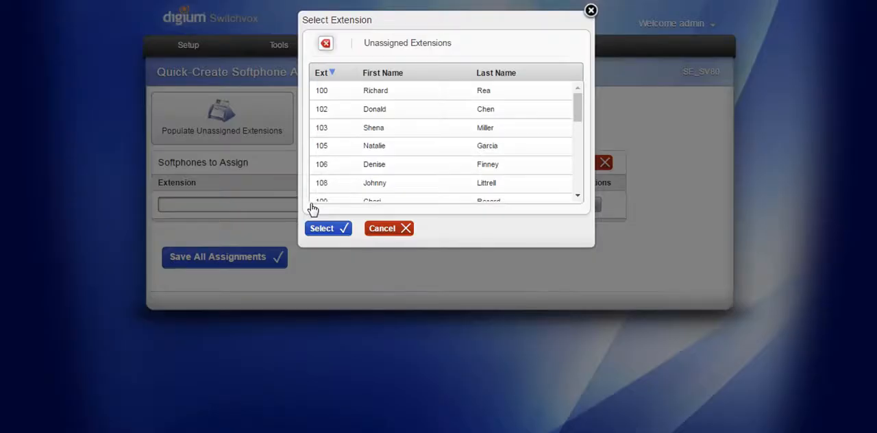
pyautogui.click(429, 113)
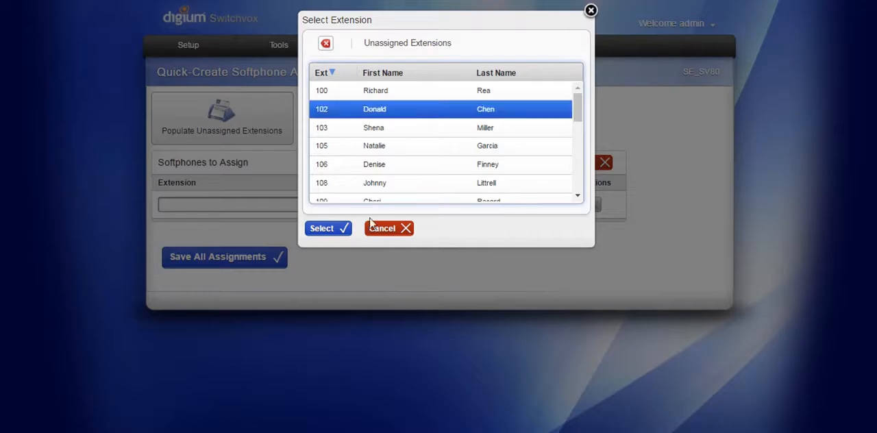
pyautogui.click(327, 230)
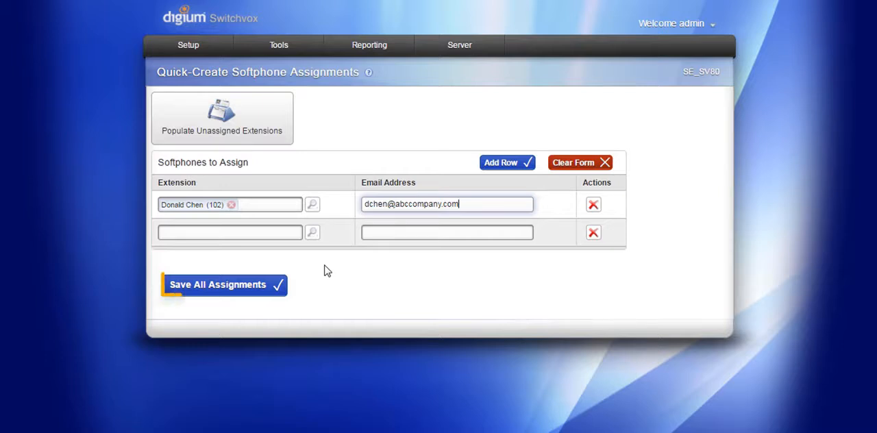
pyautogui.click(227, 288)
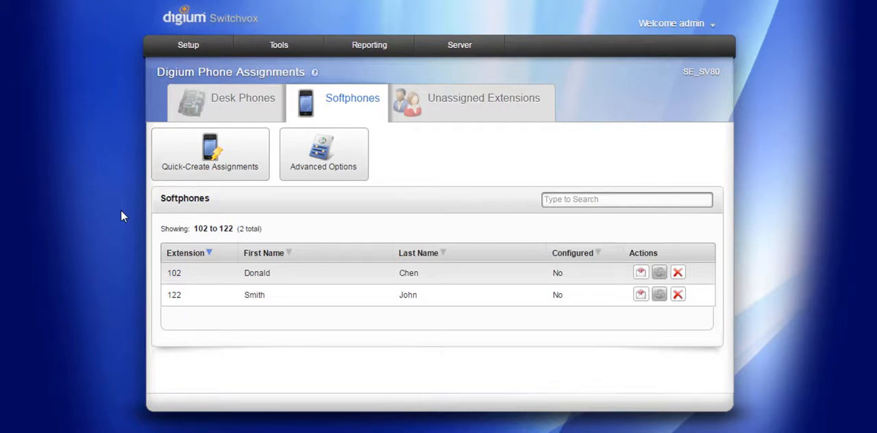
pyautogui.click(641, 273)
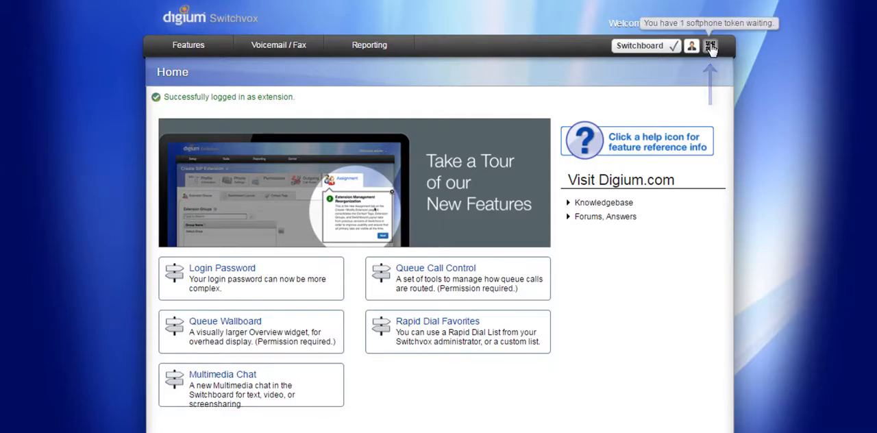
# Step: View the waiting softphone token's QR code on the extension user's home page and close it
pyautogui.click(711, 47)
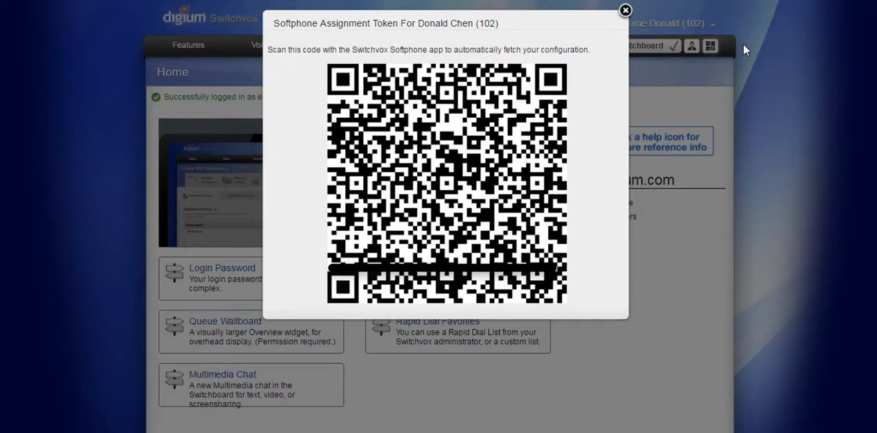
pyautogui.click(625, 11)
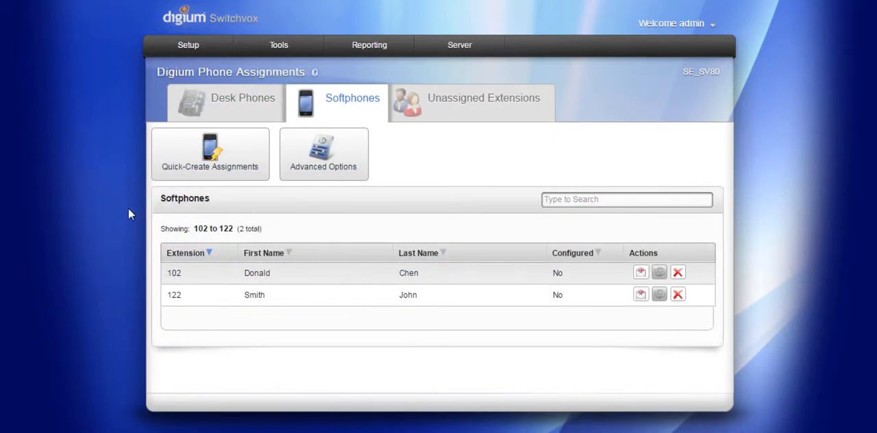
# Step: Open the list of unassigned extensions and check its view options, keeping Unassigned Extensions
pyautogui.click(468, 107)
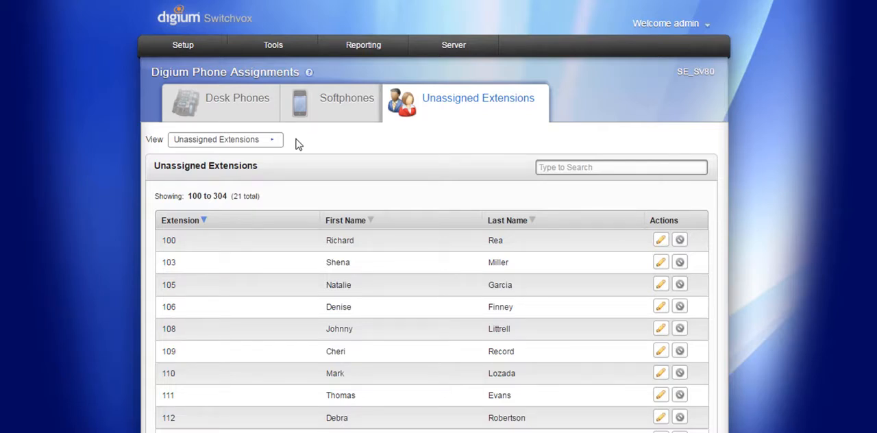
pyautogui.click(275, 142)
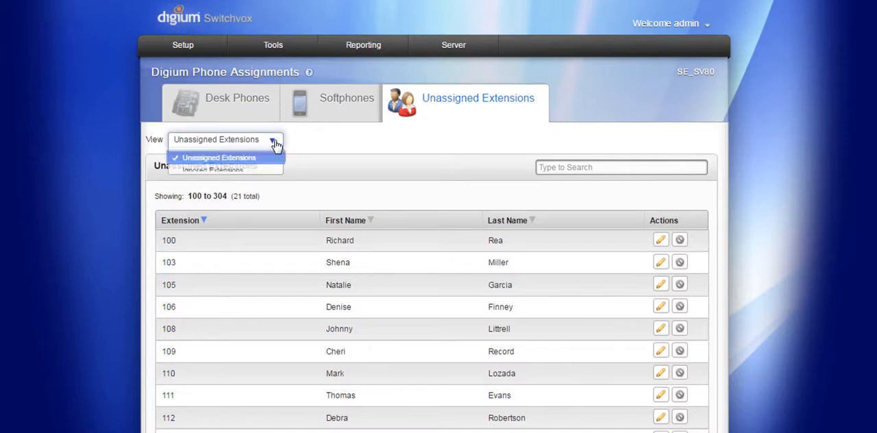
pyautogui.press('Down')
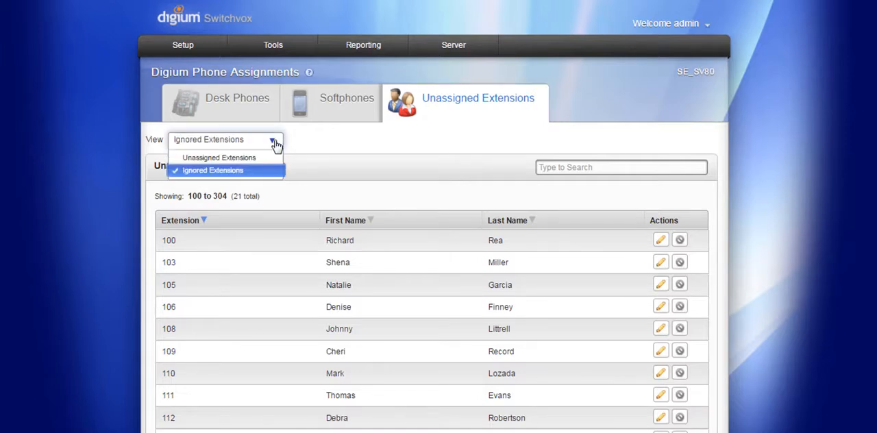
pyautogui.press('Up')
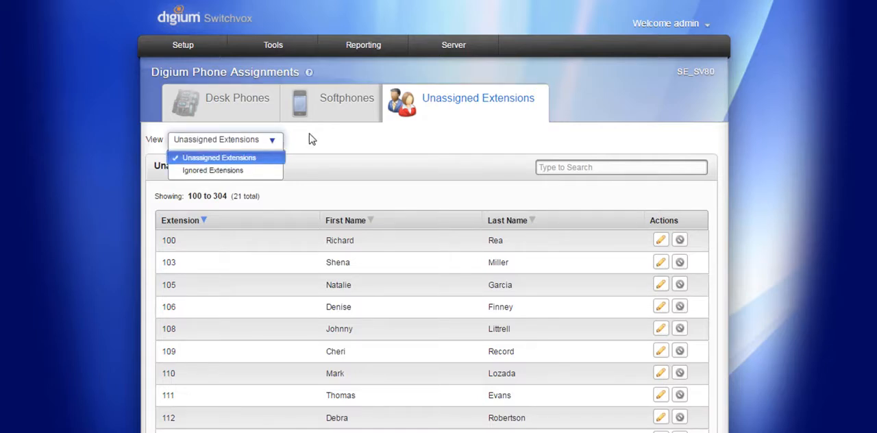
pyautogui.press('Return')
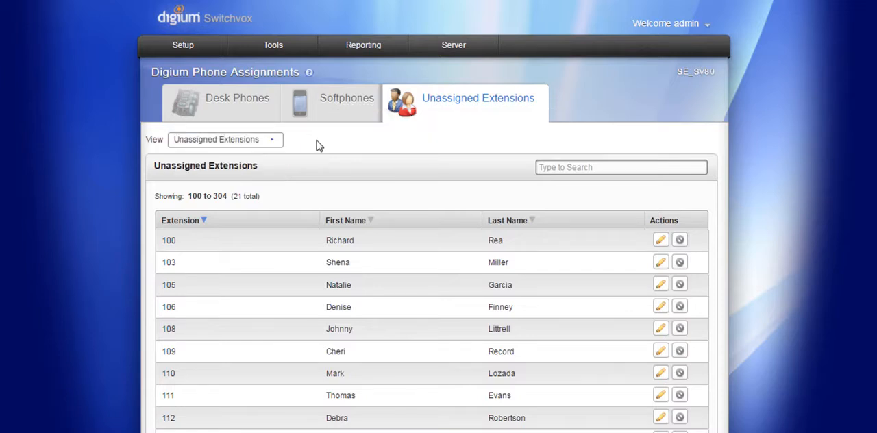
# Step: Review both the desk phone and softphone assignment settings for extension 100 and close them without saving
pyautogui.click(662, 244)
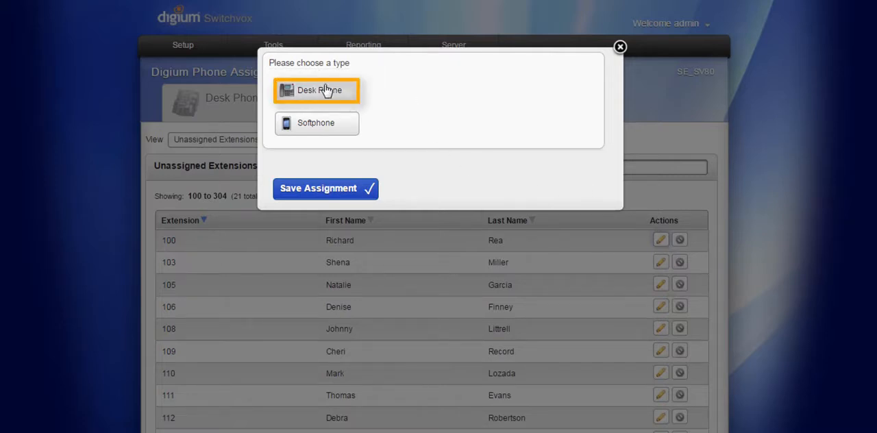
pyautogui.click(296, 91)
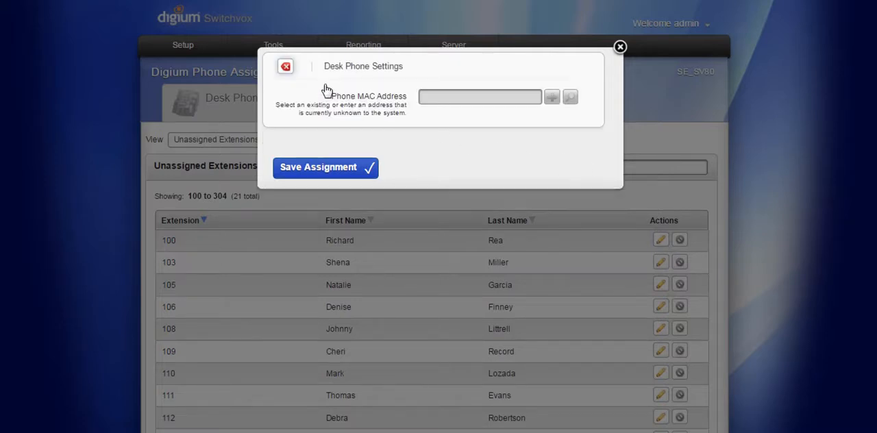
pyautogui.click(286, 68)
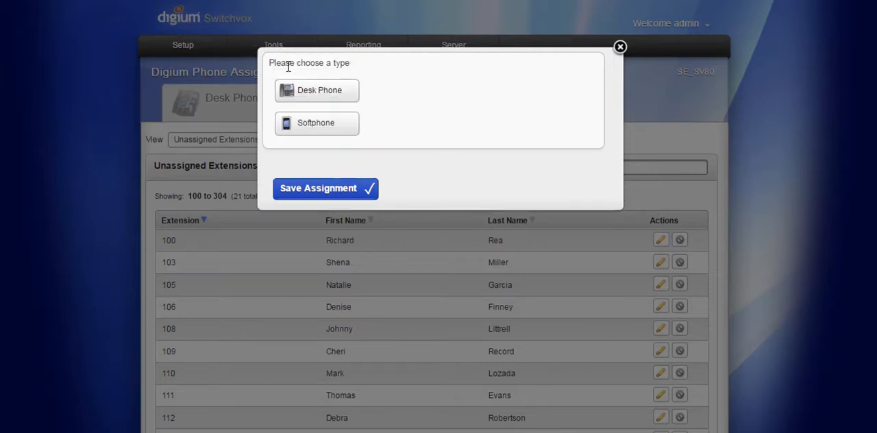
pyautogui.click(302, 125)
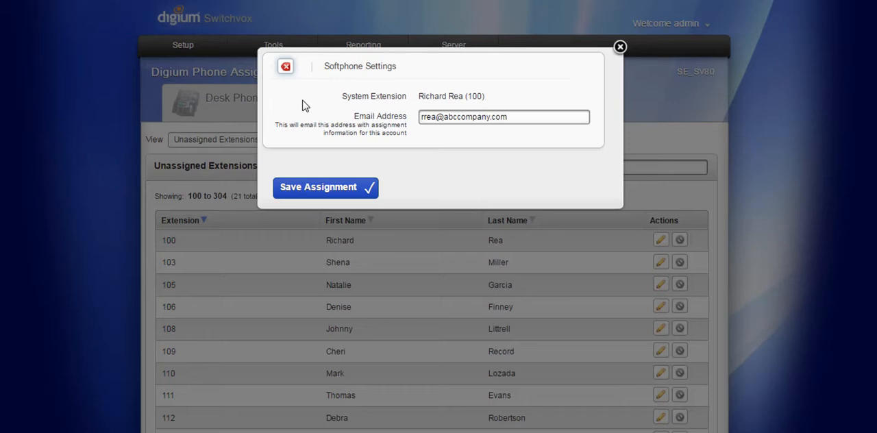
pyautogui.click(286, 67)
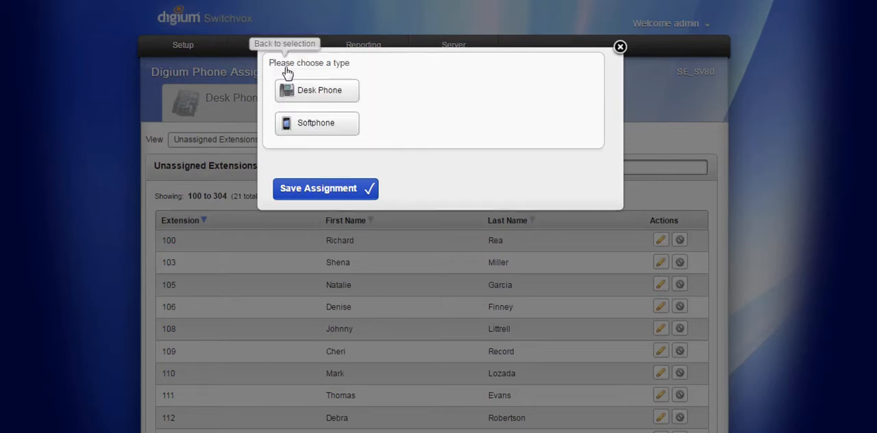
pyautogui.click(620, 48)
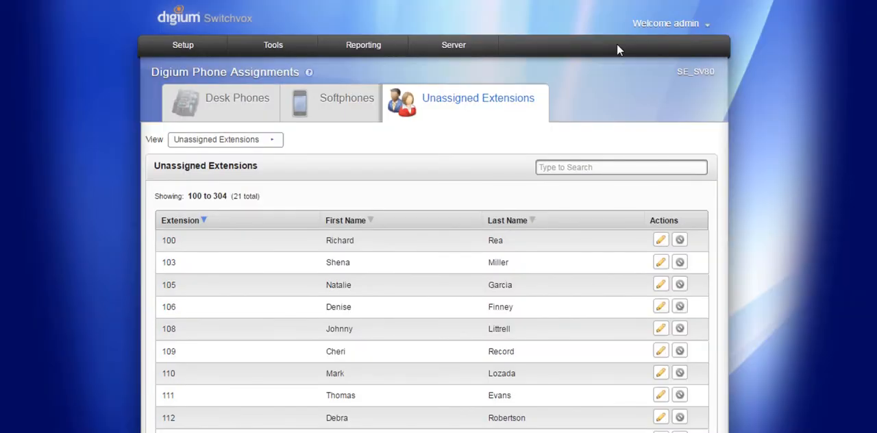